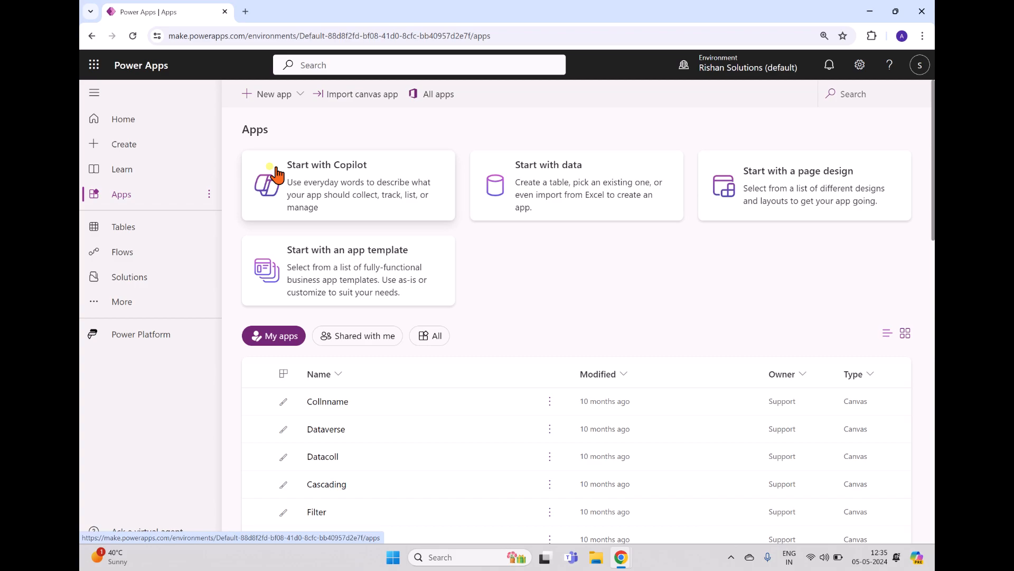
# Start a Copilot app with the request 'Create a canvas app to perform Create, read, update, delete records in the Data verse table'.
pyautogui.click(276, 174)
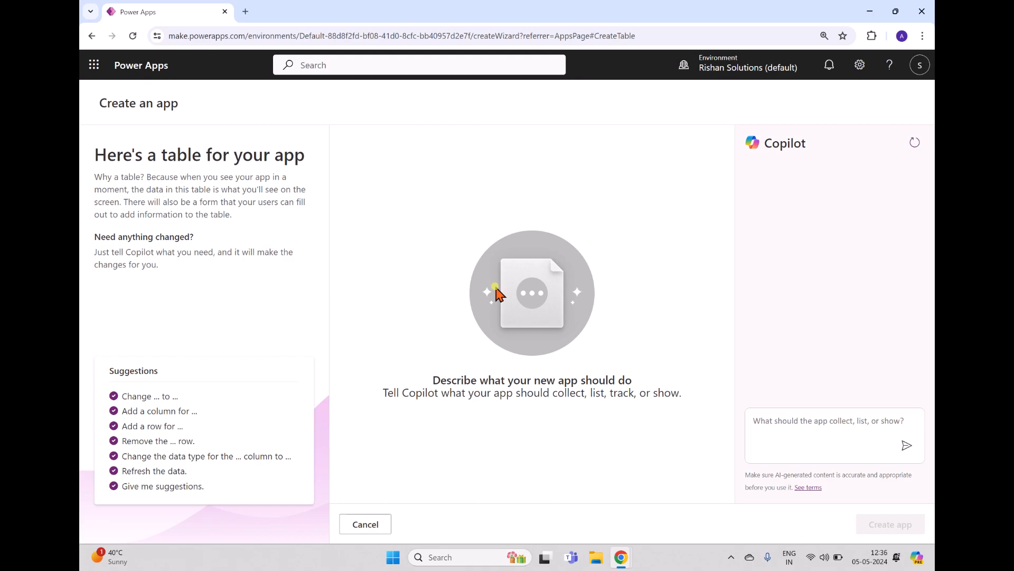
pyautogui.click(798, 420)
pyautogui.write('CR')
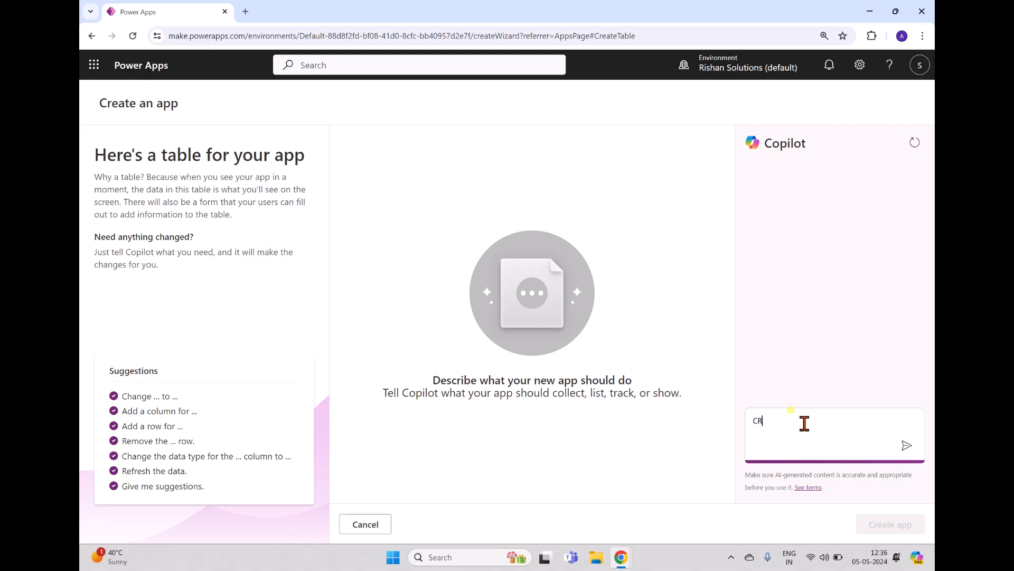
pyautogui.write('eate a canvas app to perform Create, re')
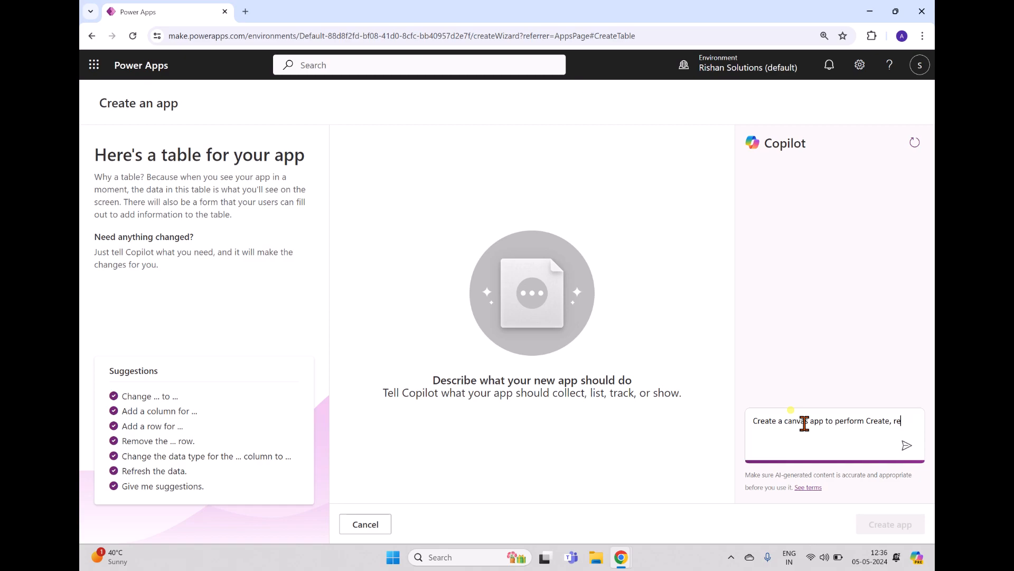
pyautogui.write('ad, update, d')
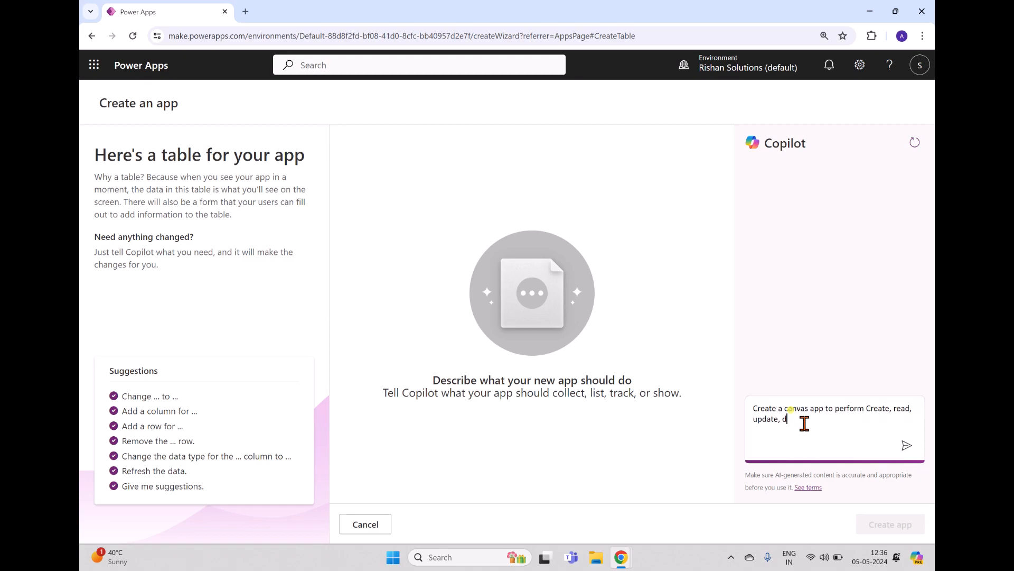
pyautogui.write('elete records in the Data verse table')
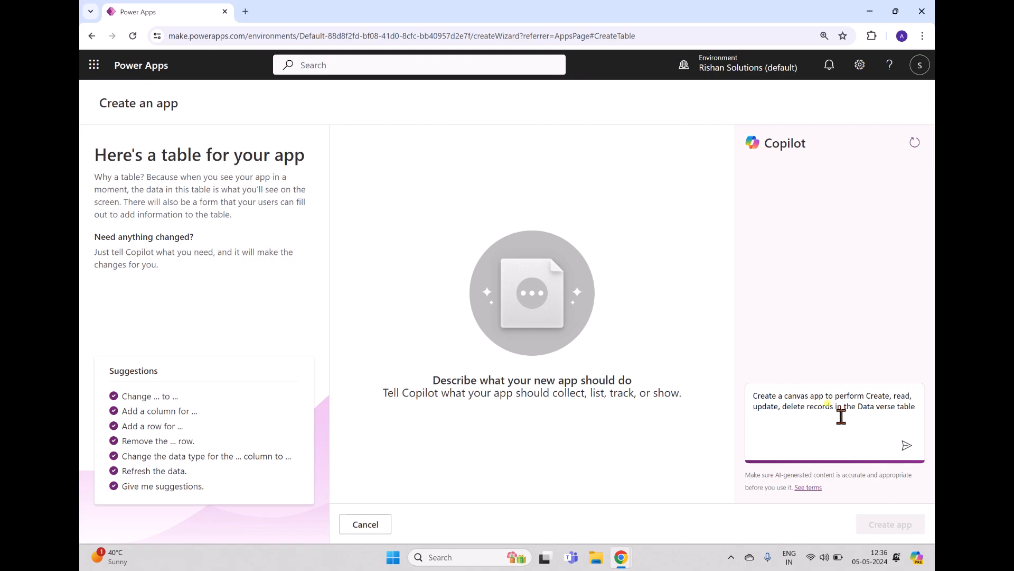
# Send the CRUD app request to Copilot and review the generated table's properties and advanced options.
pyautogui.click(905, 446)
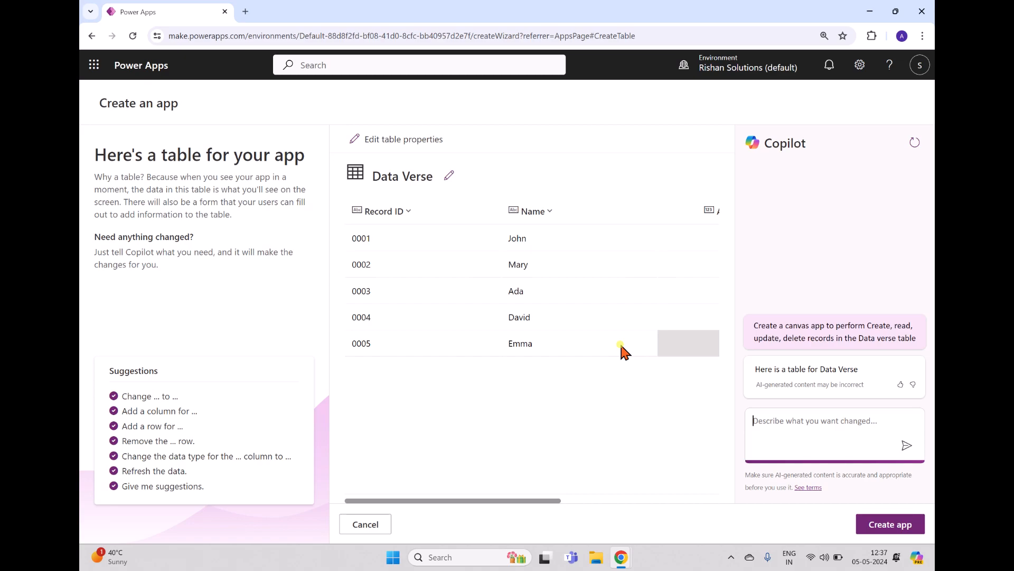
pyautogui.click(399, 151)
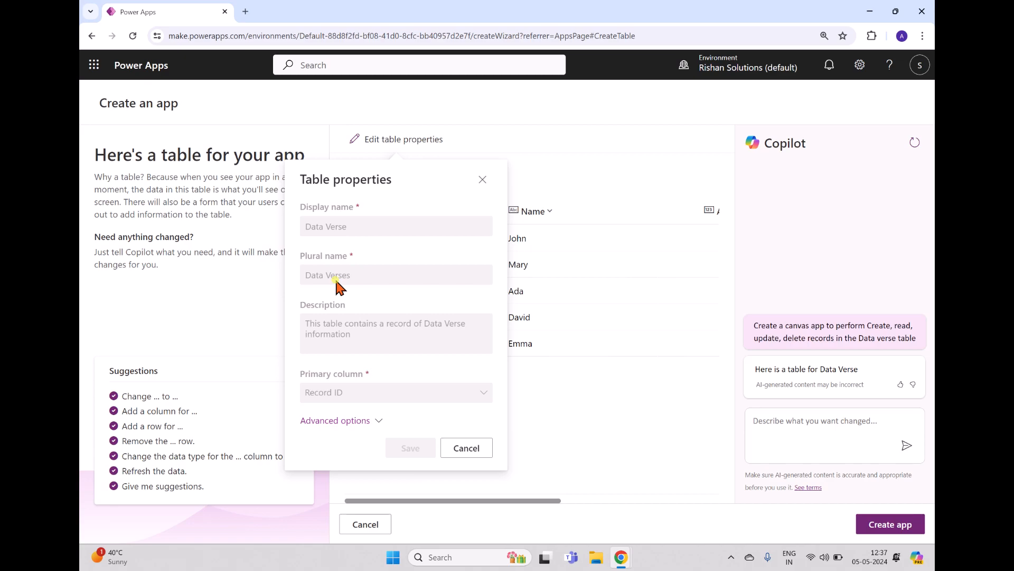
pyautogui.click(317, 420)
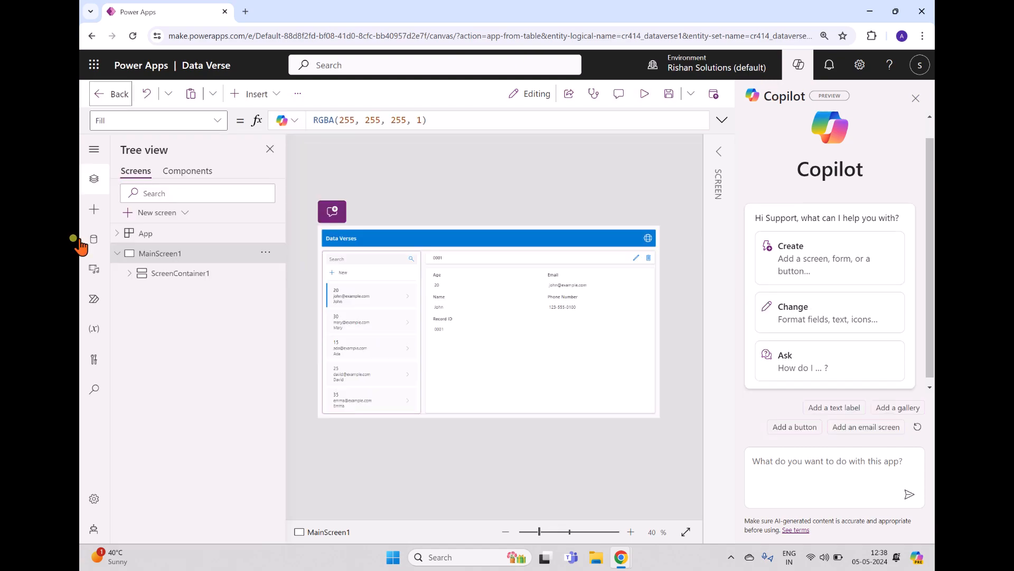
# Expand ScreenContainer1, TableNameContainer1 and BodyContainer1 in Tree view, selecting each child, and toggle the Copilot pane.
pyautogui.click(205, 275)
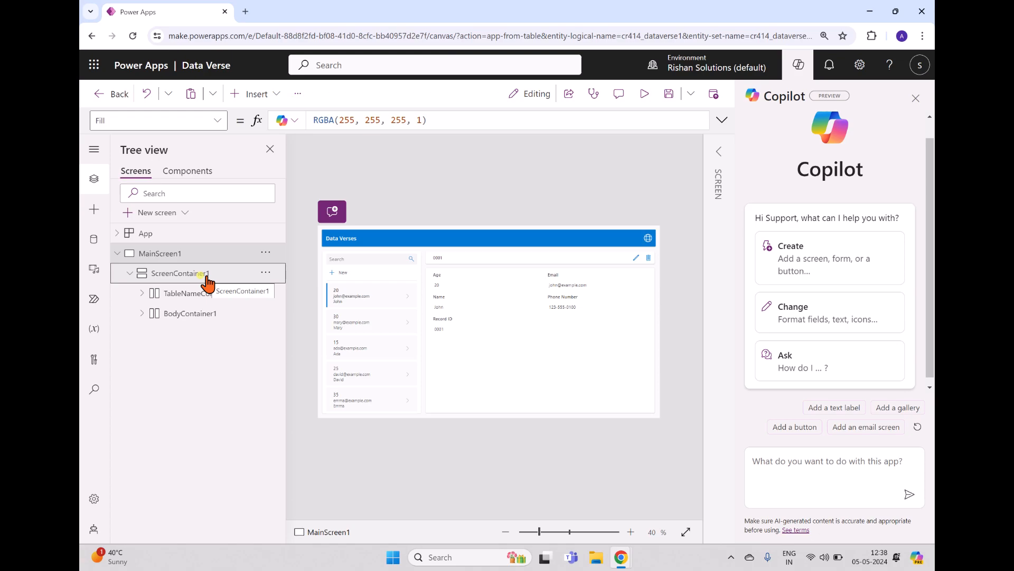
pyautogui.click(204, 293)
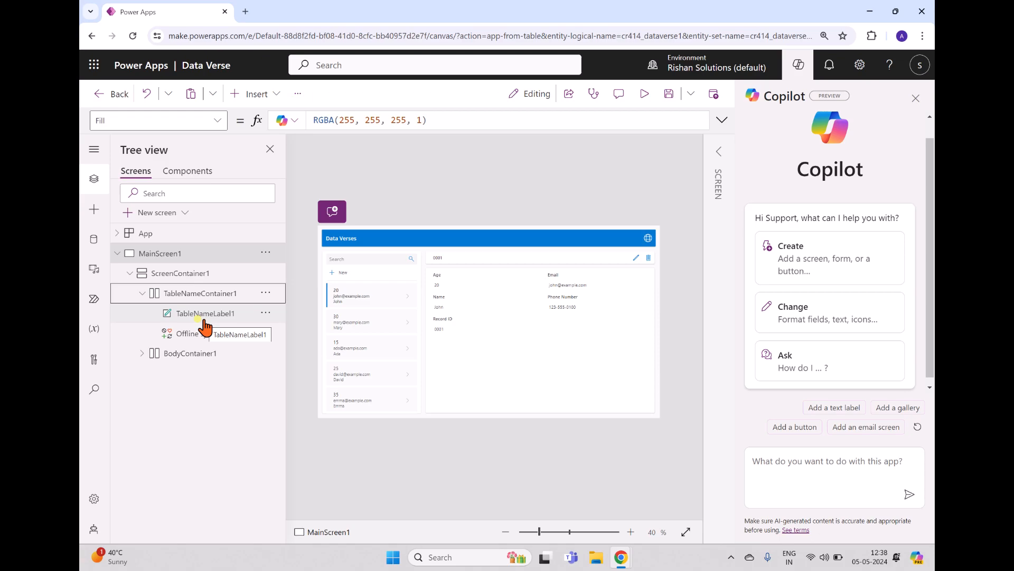
pyautogui.click(210, 332)
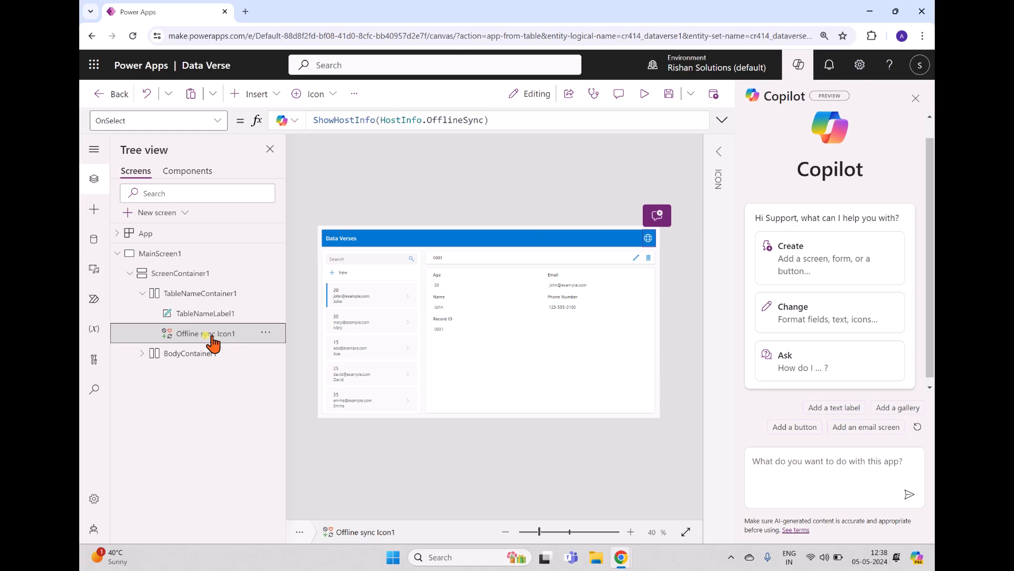
pyautogui.click(204, 354)
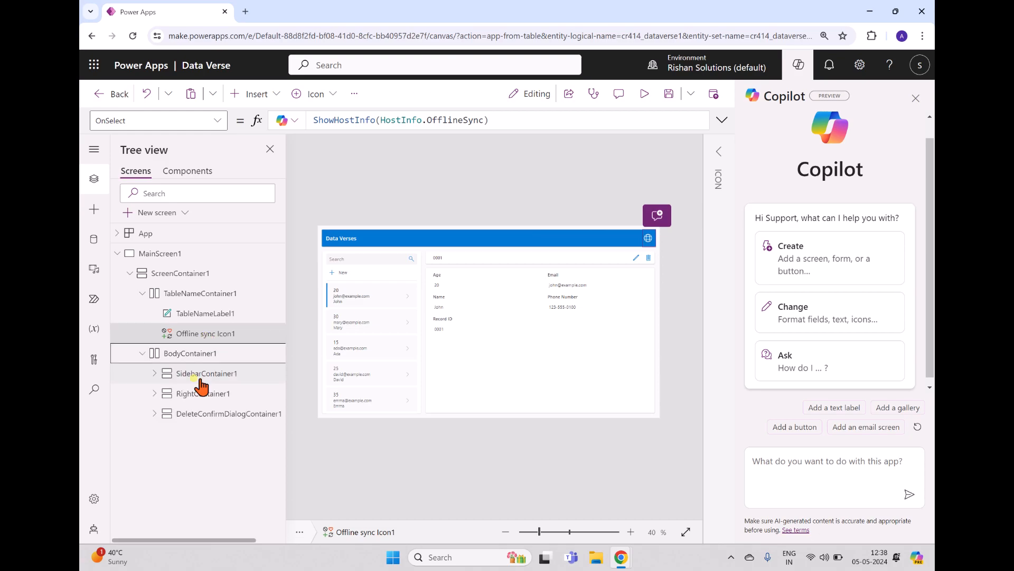
pyautogui.click(203, 393)
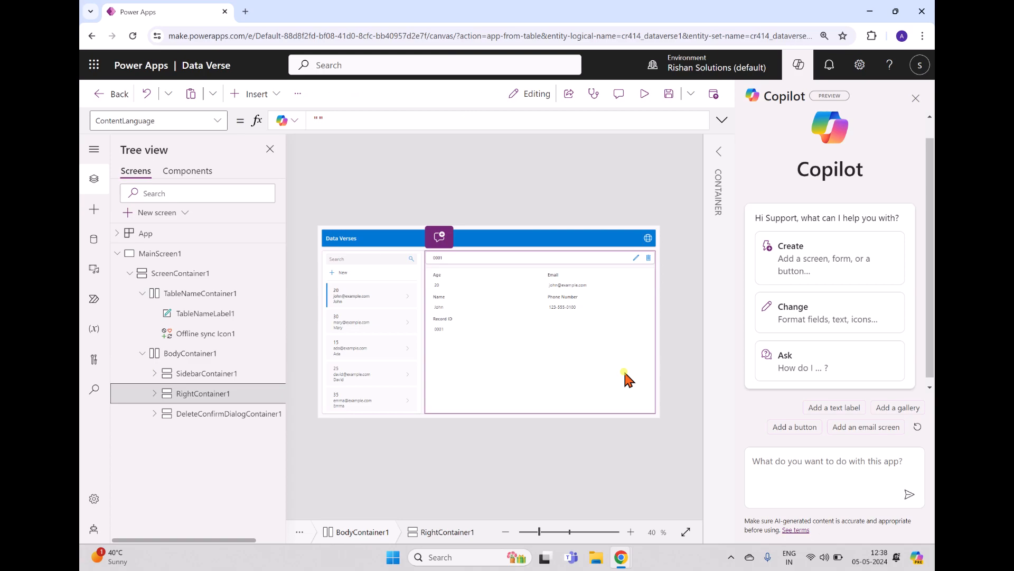
pyautogui.click(214, 416)
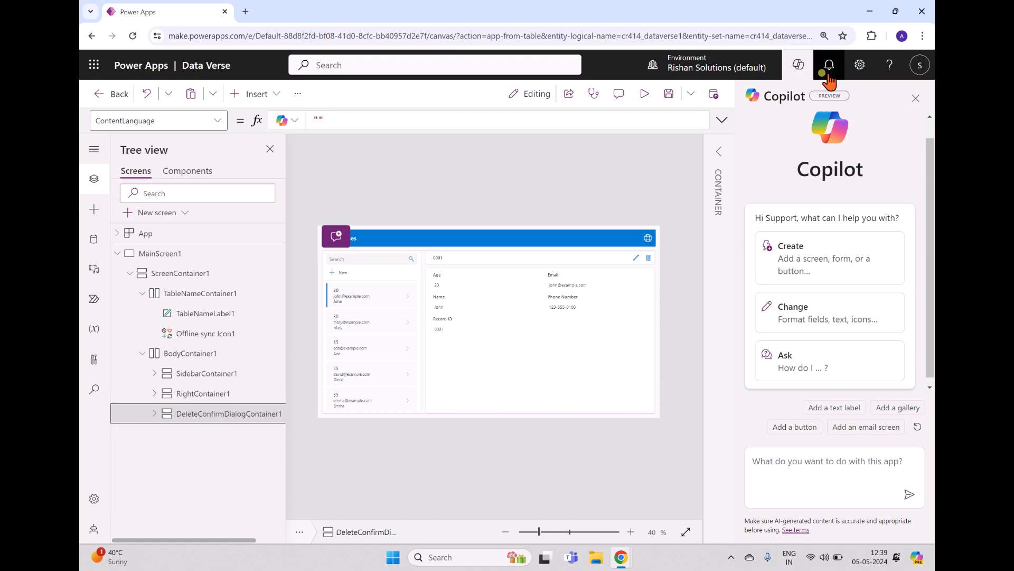
pyautogui.click(796, 75)
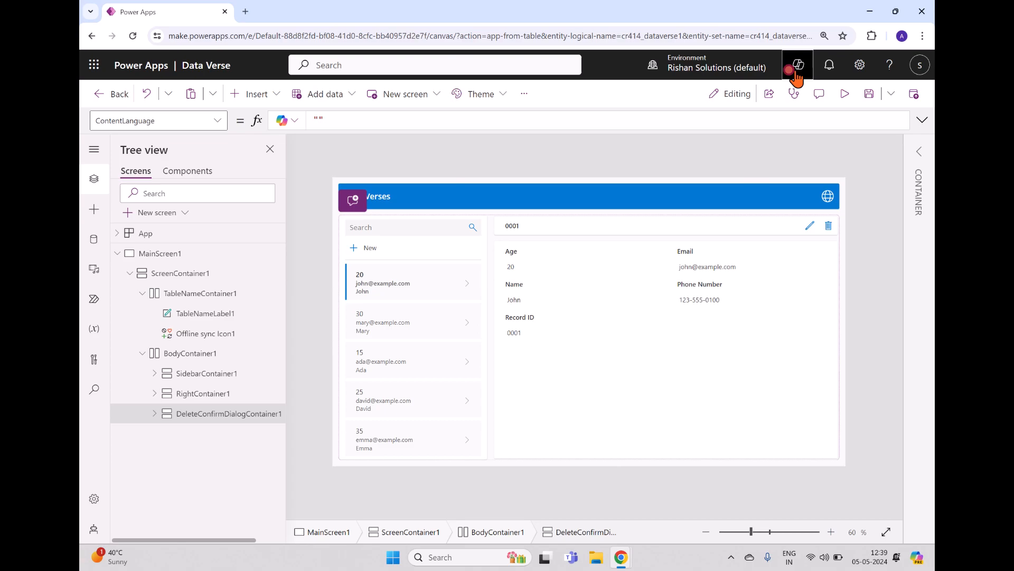
pyautogui.click(796, 75)
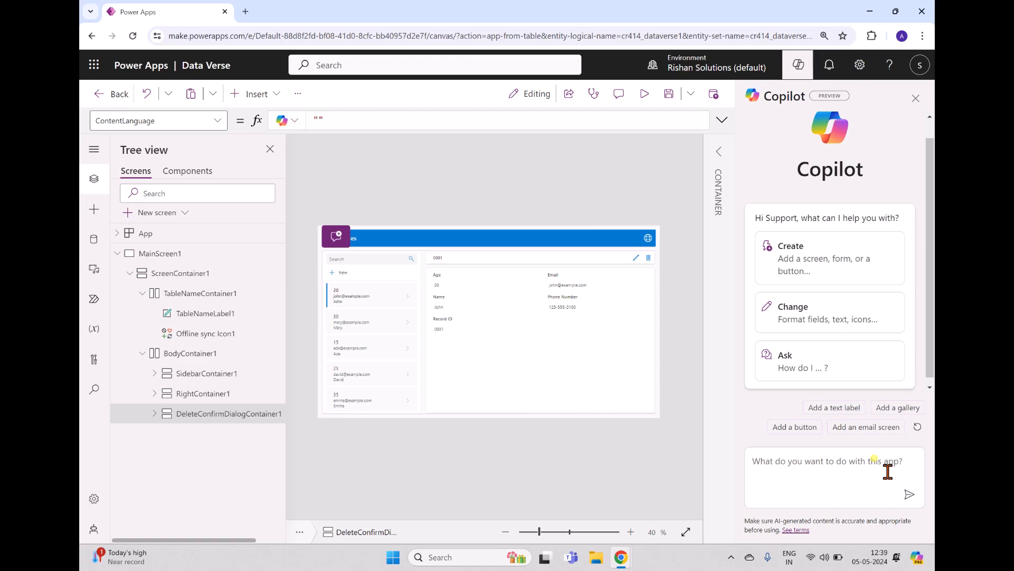
# Ask Copilot 'Add new screen withe app', undo the added Screen1, then preview the app.
pyautogui.click(823, 467)
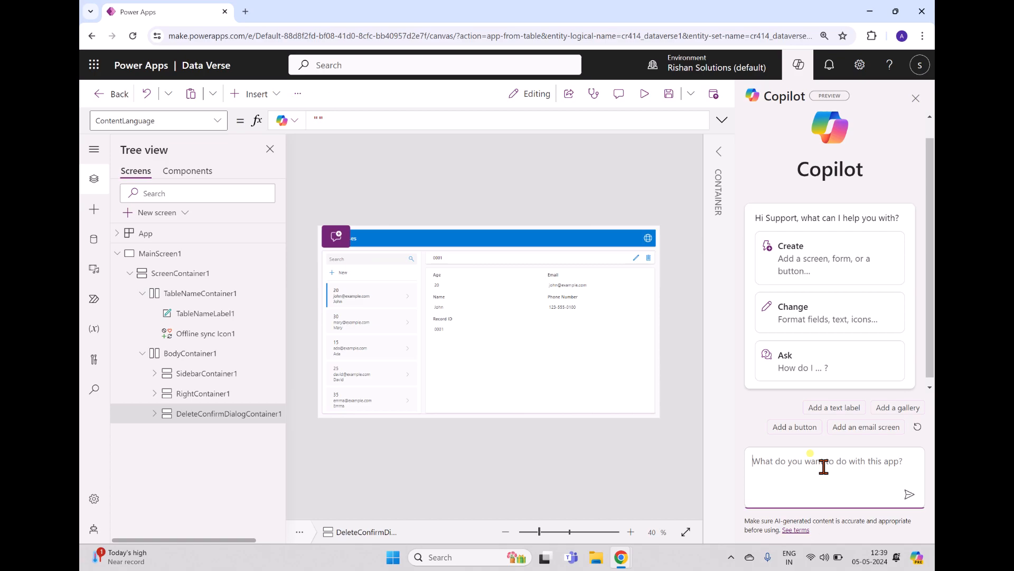
pyautogui.write('Add')
pyautogui.write(' new screen with')
pyautogui.write('e app')
pyautogui.press('Return')
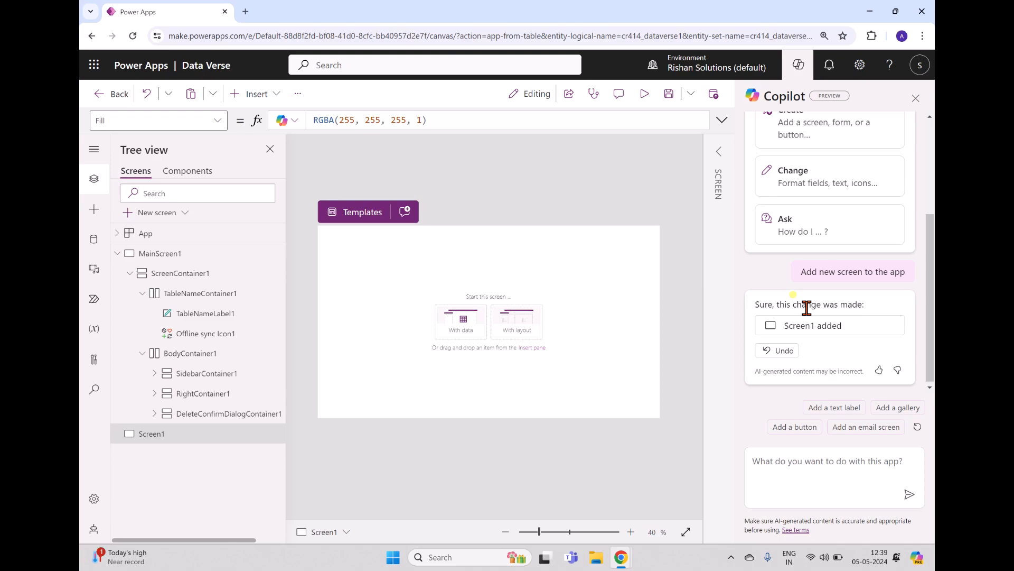
pyautogui.click(782, 351)
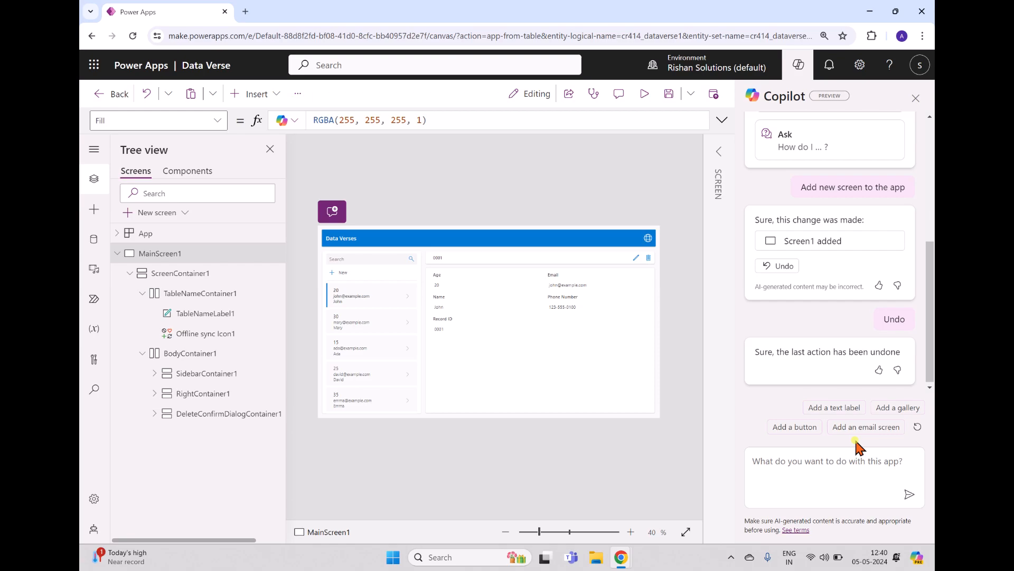
pyautogui.click(840, 101)
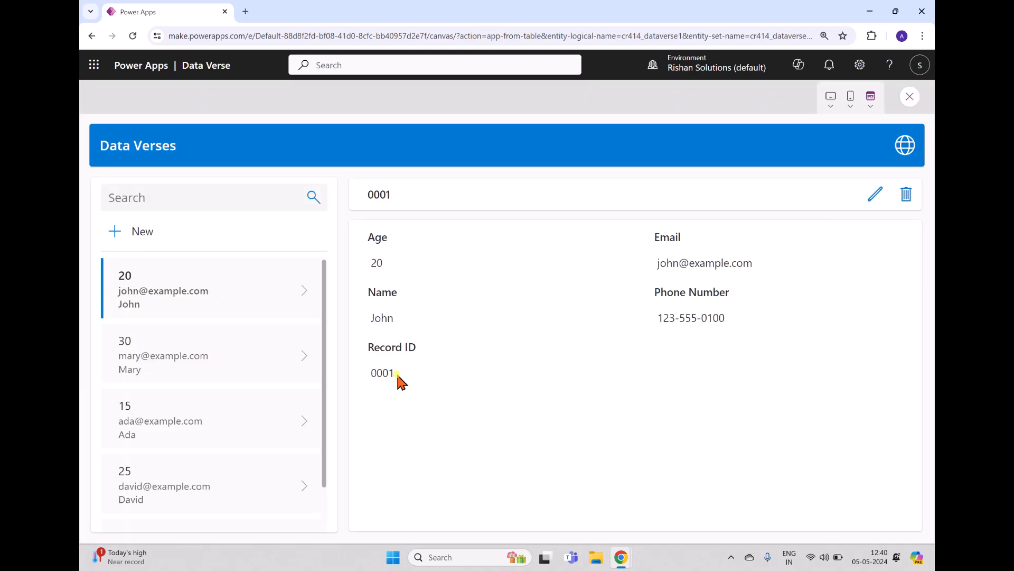
# Preview at Apple iPhone 8, then Apple iPad Pro 12.9" size, and view the second sample record's details.
pyautogui.click(848, 106)
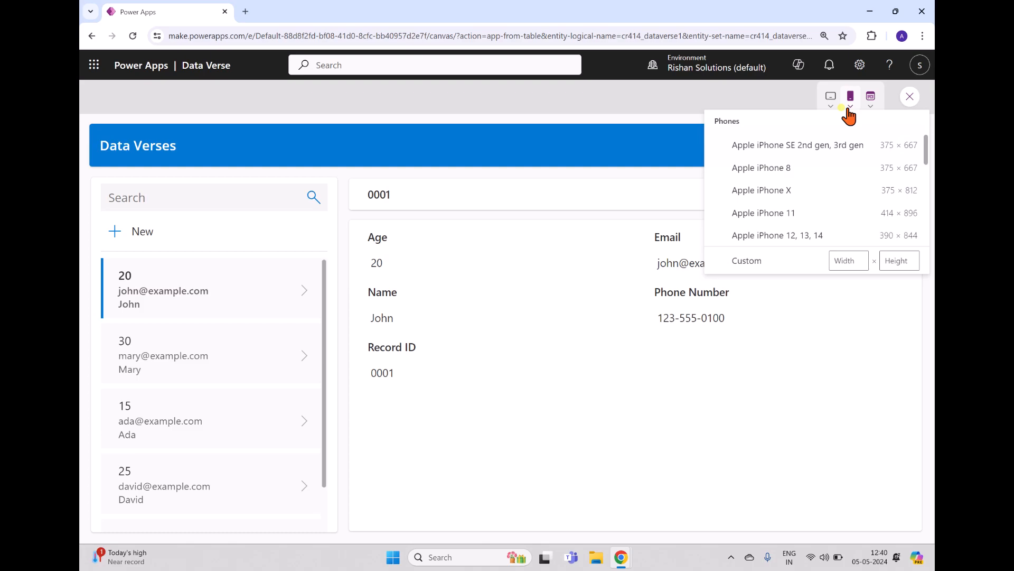
pyautogui.click(797, 167)
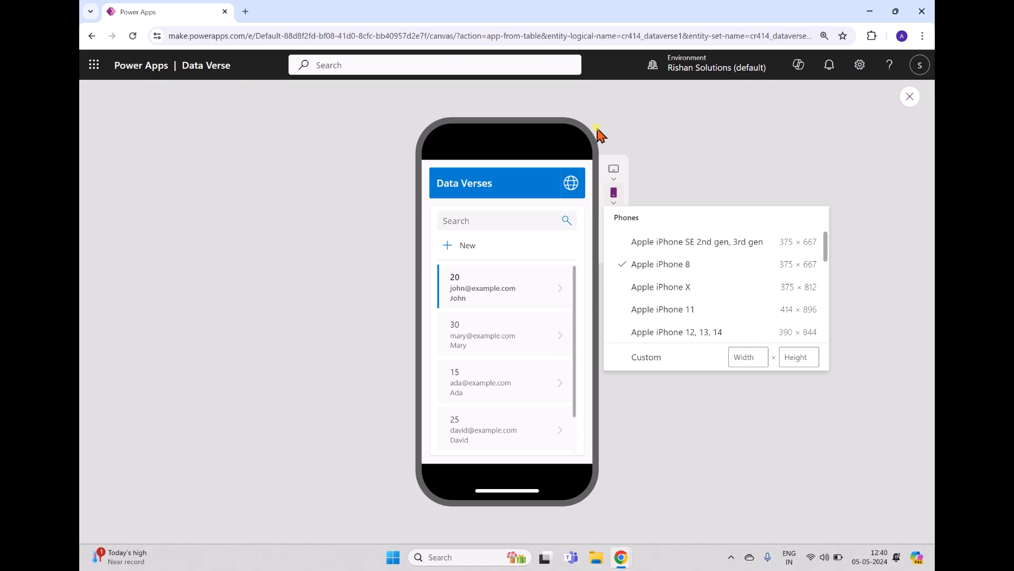
pyautogui.click(613, 172)
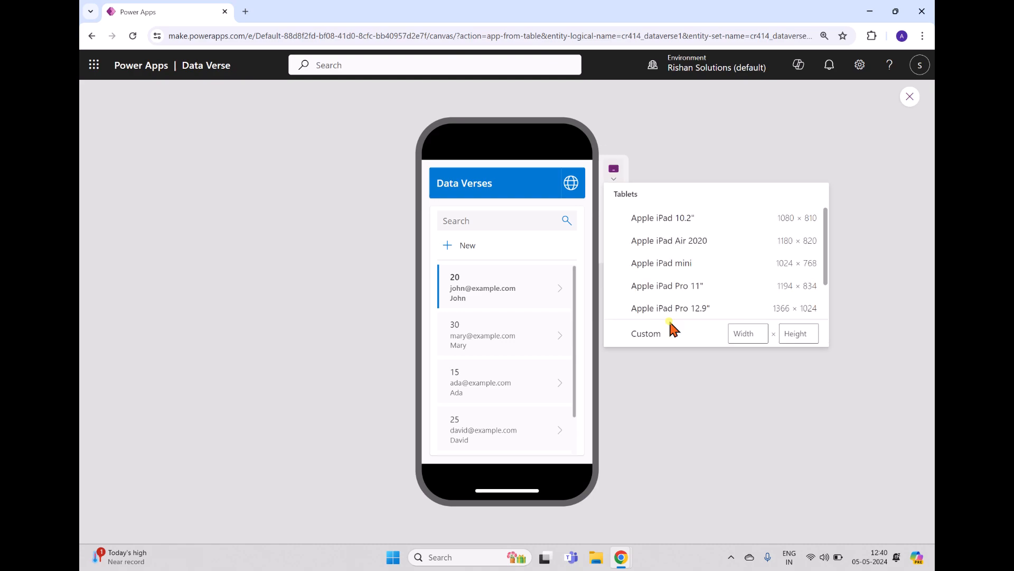
pyautogui.click(670, 310)
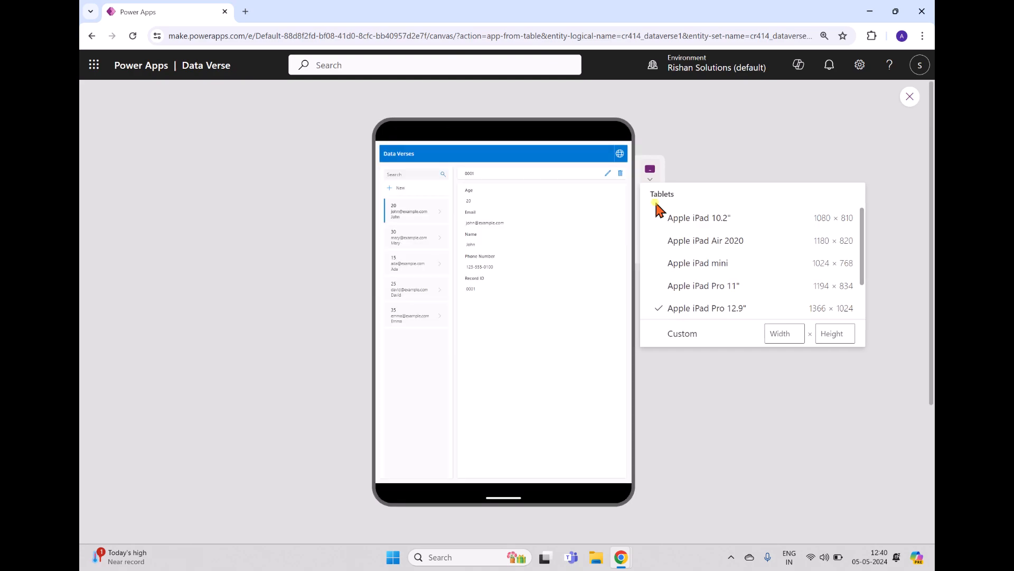
pyautogui.click(663, 255)
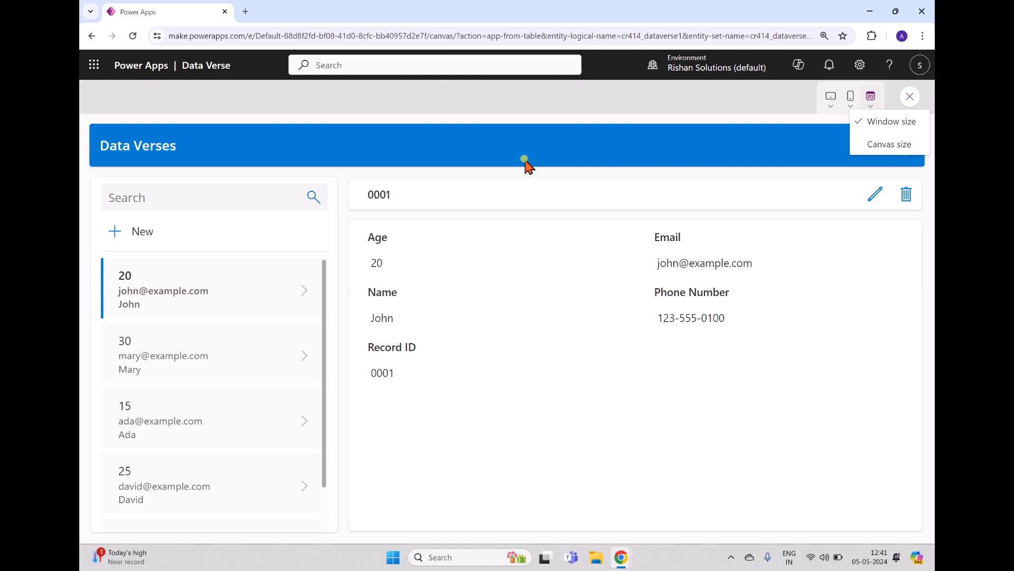
pyautogui.click(213, 365)
pyautogui.scroll(-1, 215, 379)
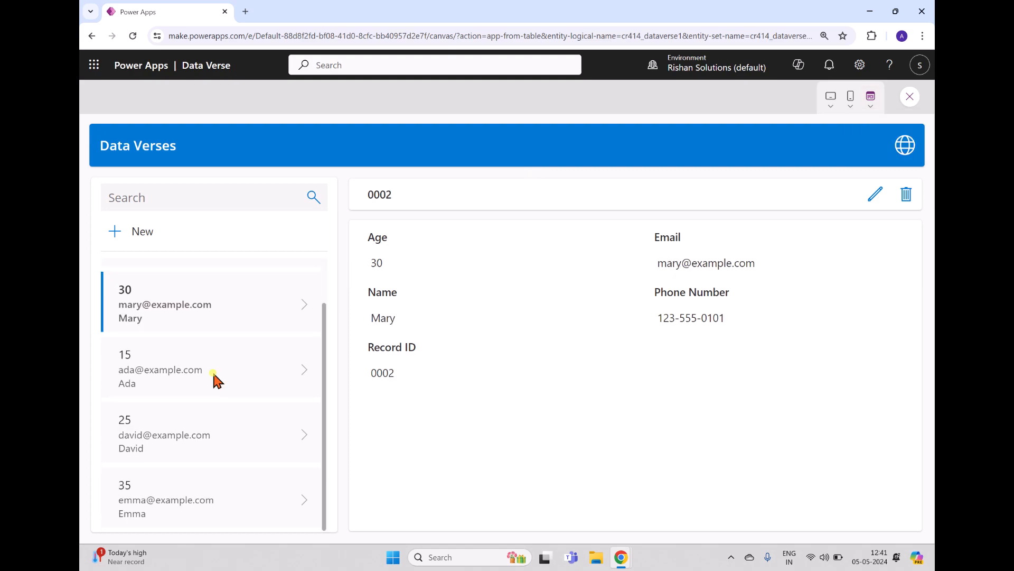
# View another sample record, then start a new blank record with Age 12.
pyautogui.click(214, 379)
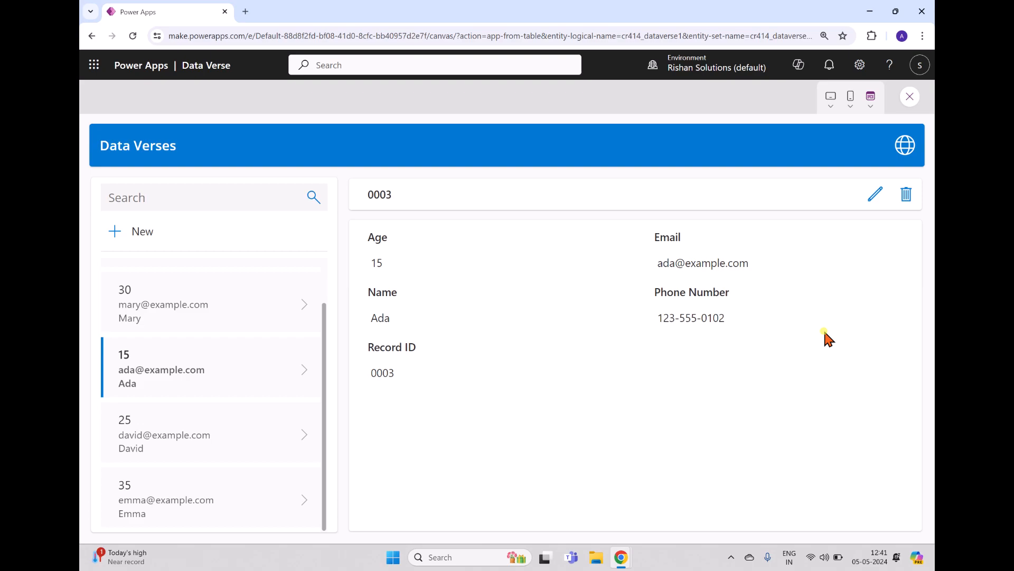
pyautogui.click(114, 232)
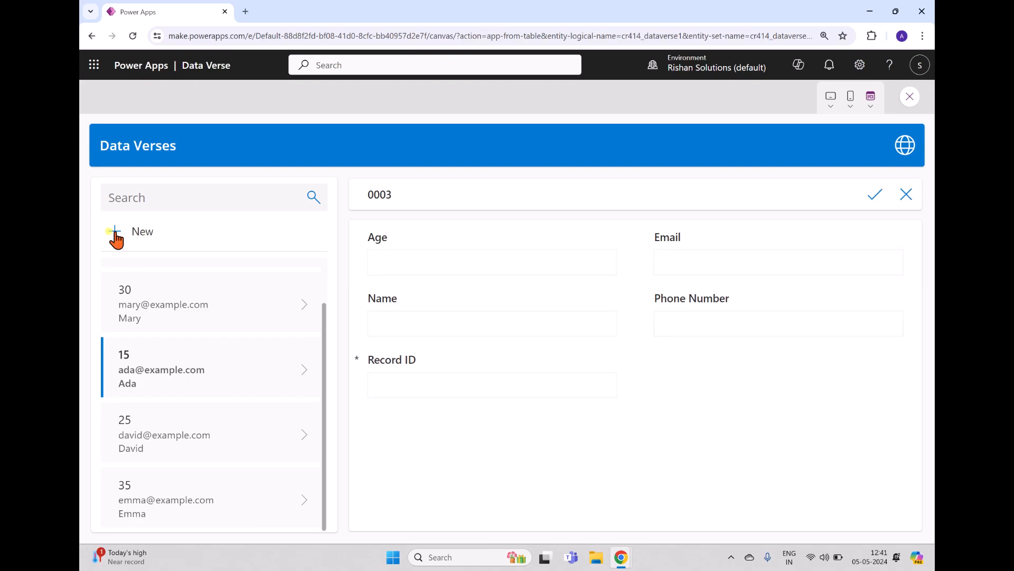
pyautogui.click(491, 263)
pyautogui.write('12')
pyautogui.click(669, 263)
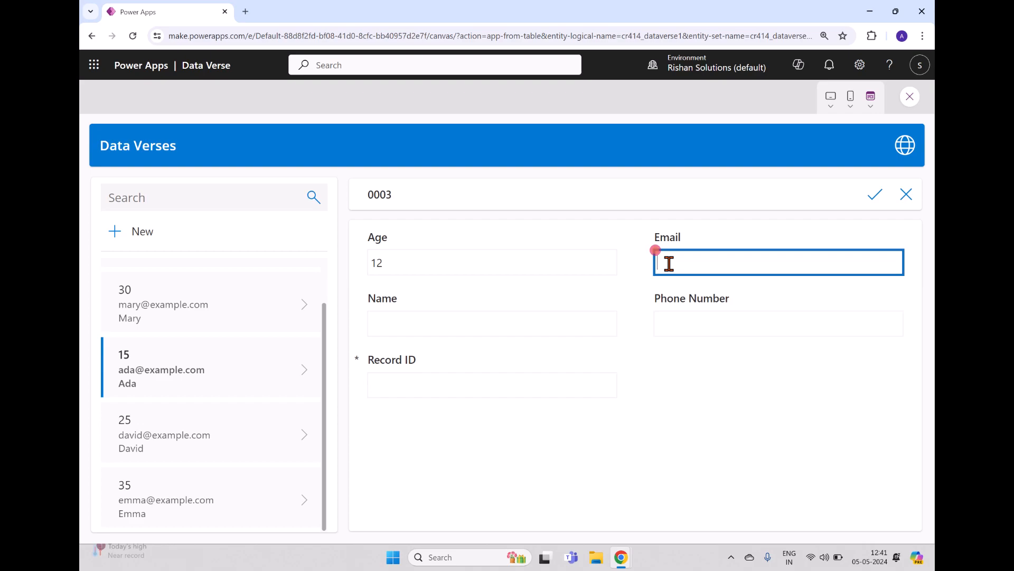
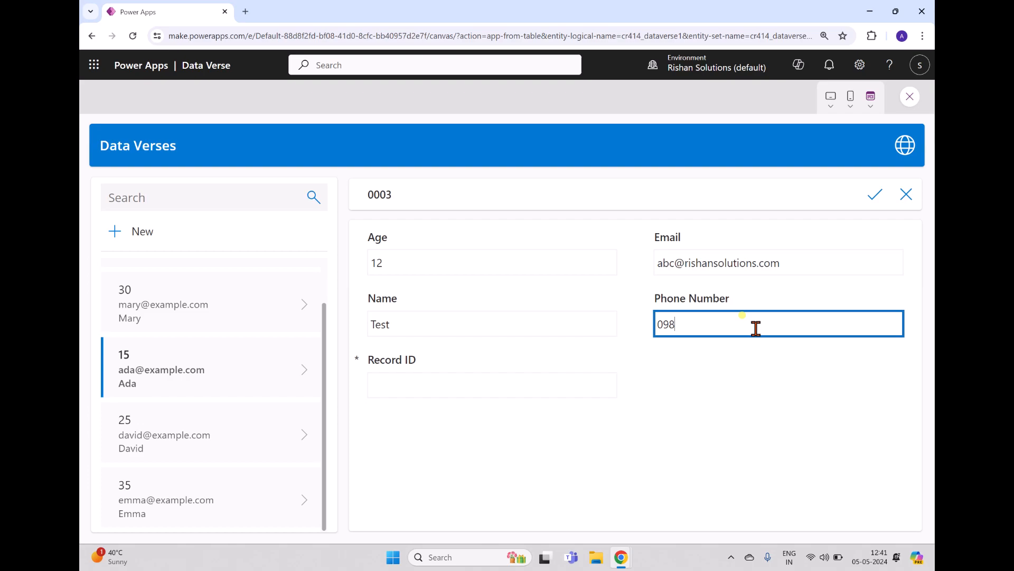
# Fill in the new record's e-mail, phone number and Record ID 123, and save it.
pyautogui.write('7654321')
pyautogui.click(444, 384)
pyautogui.write('123')
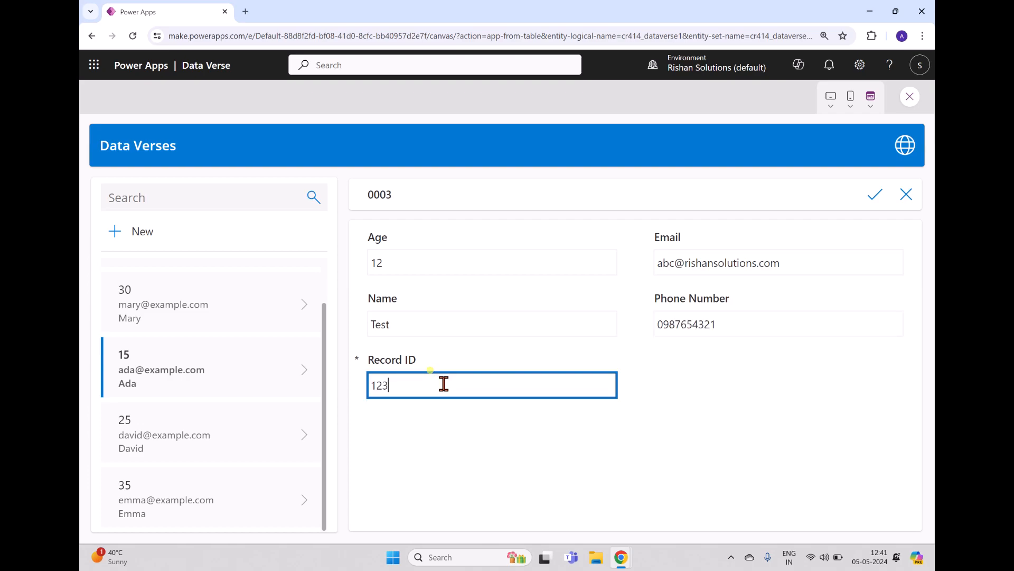
pyautogui.click(875, 197)
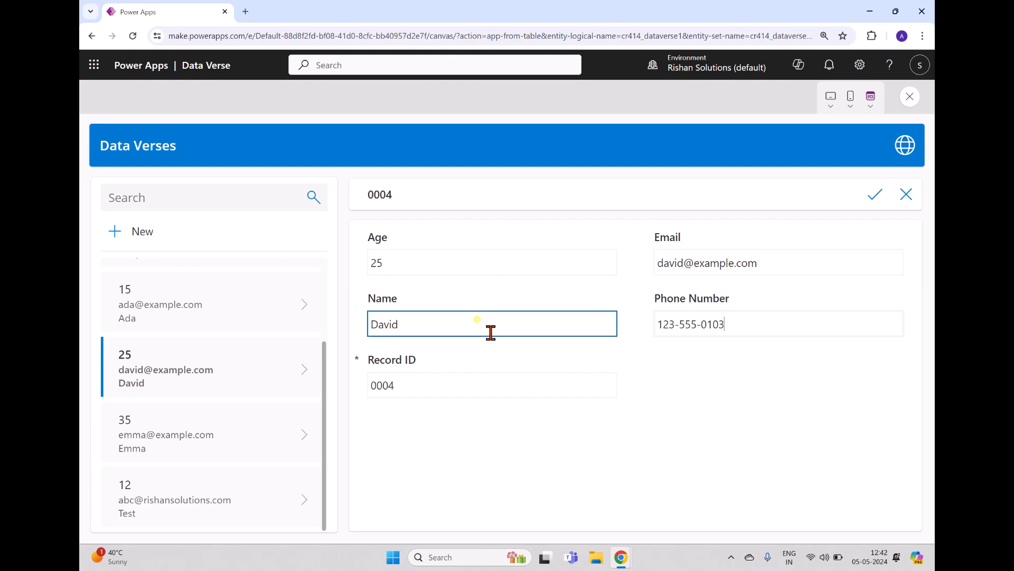
# Append 'Jhon' to record 0004's name and save, delete record 0005, then exit the preview.
pyautogui.click(490, 333)
pyautogui.write('Jho')
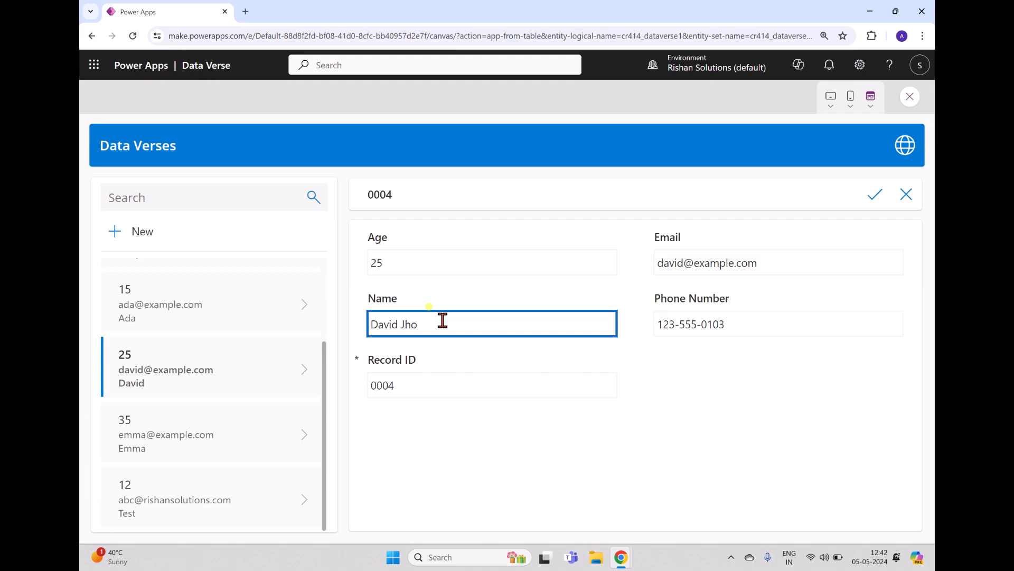
pyautogui.write('n')
pyautogui.click(874, 195)
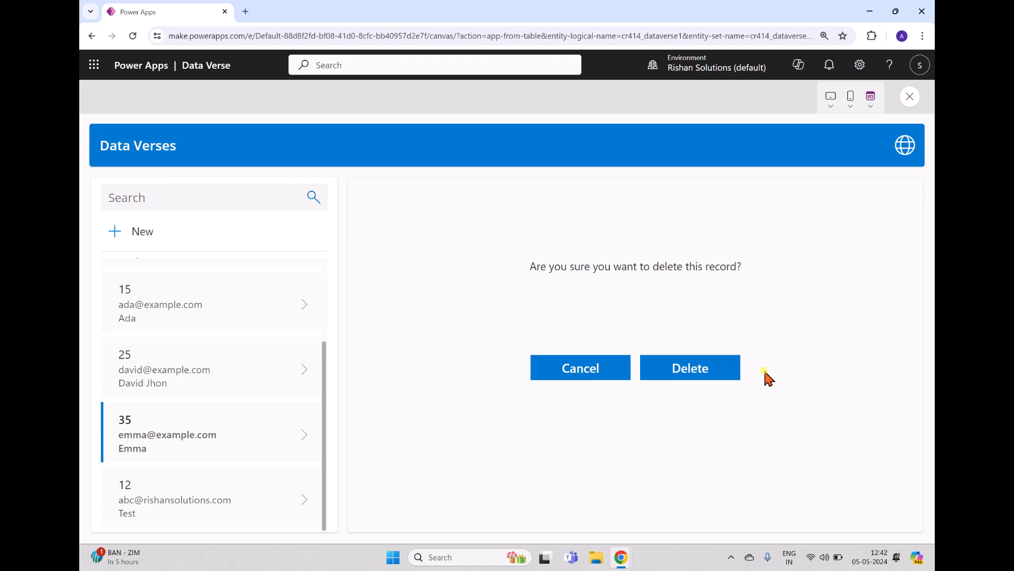
pyautogui.click(732, 371)
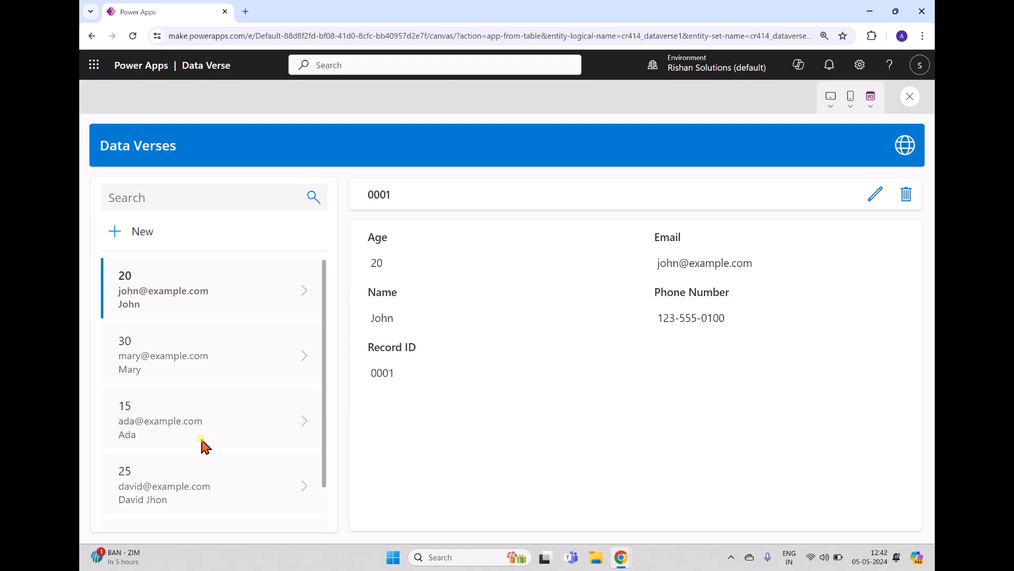
pyautogui.press('Escape')
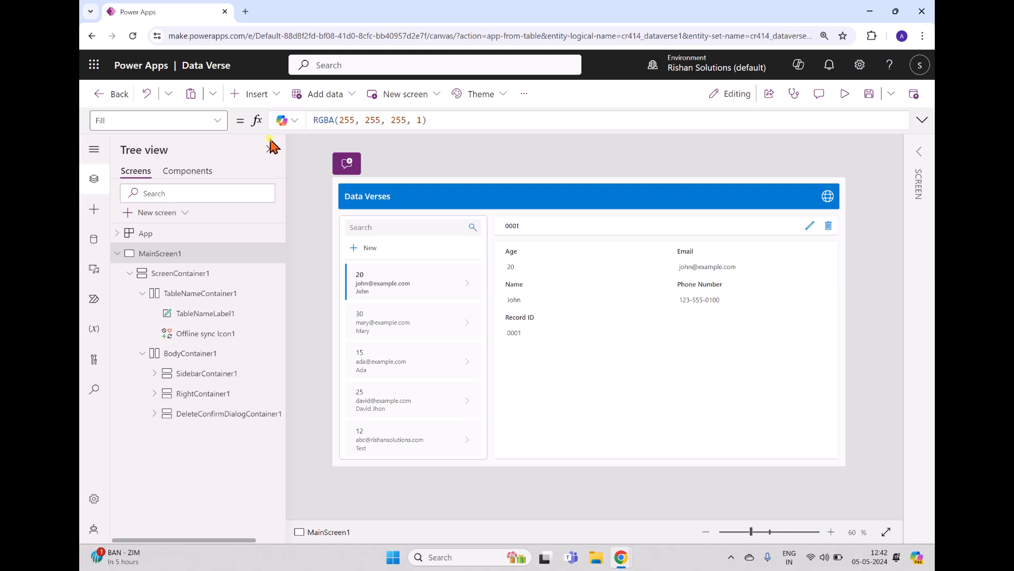
# Have Copilot explain EditIconButton1's OnSelect formula UpdateContext({ editMode: true, selectedRecord: RecordsGallery1.Selected }).
pyautogui.click(812, 224)
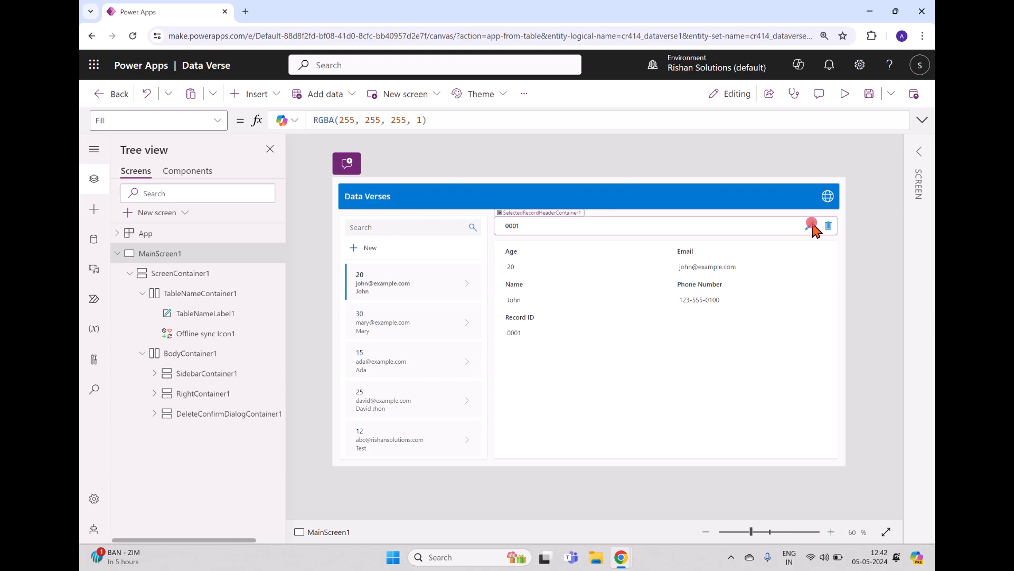
pyautogui.click(812, 224)
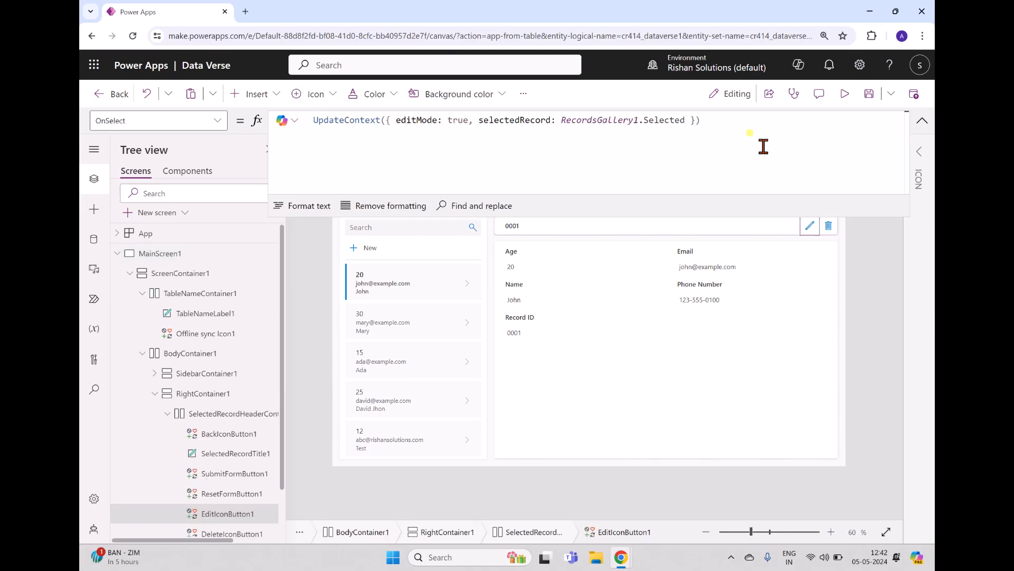
pyautogui.click(286, 121)
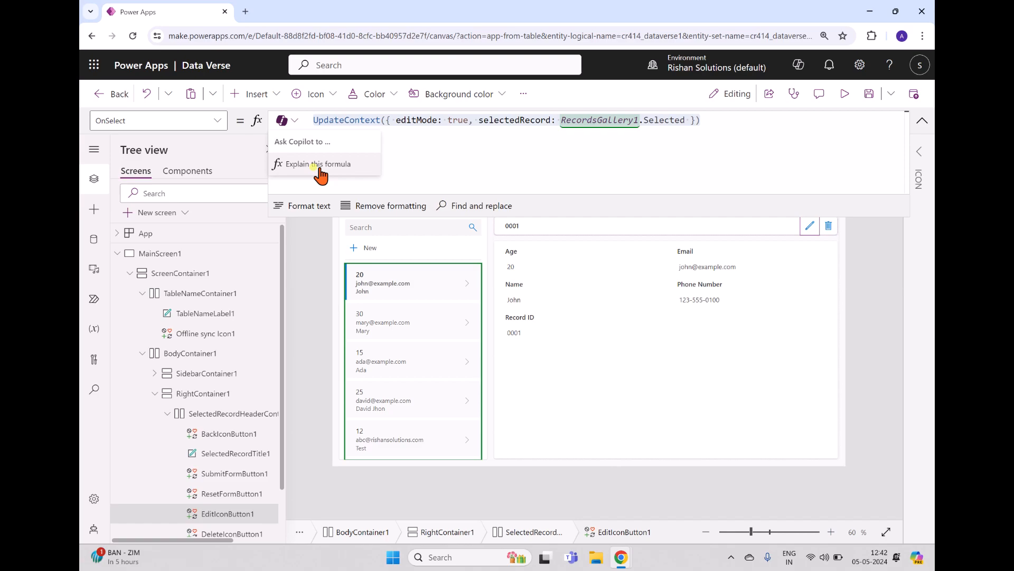
pyautogui.click(319, 165)
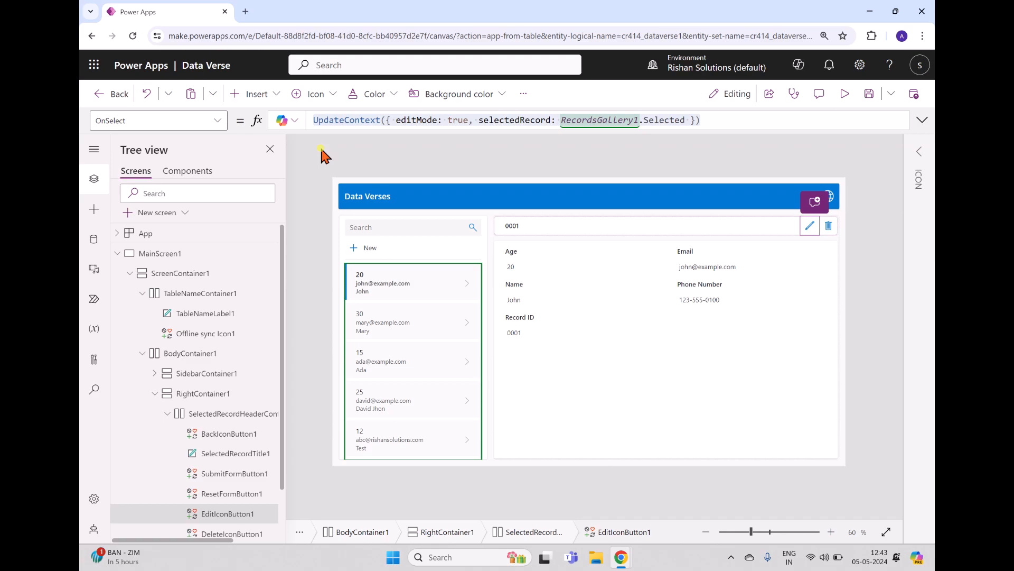
# Open the Copilot pane beside the canvas to show the earlier requests.
pyautogui.click(798, 66)
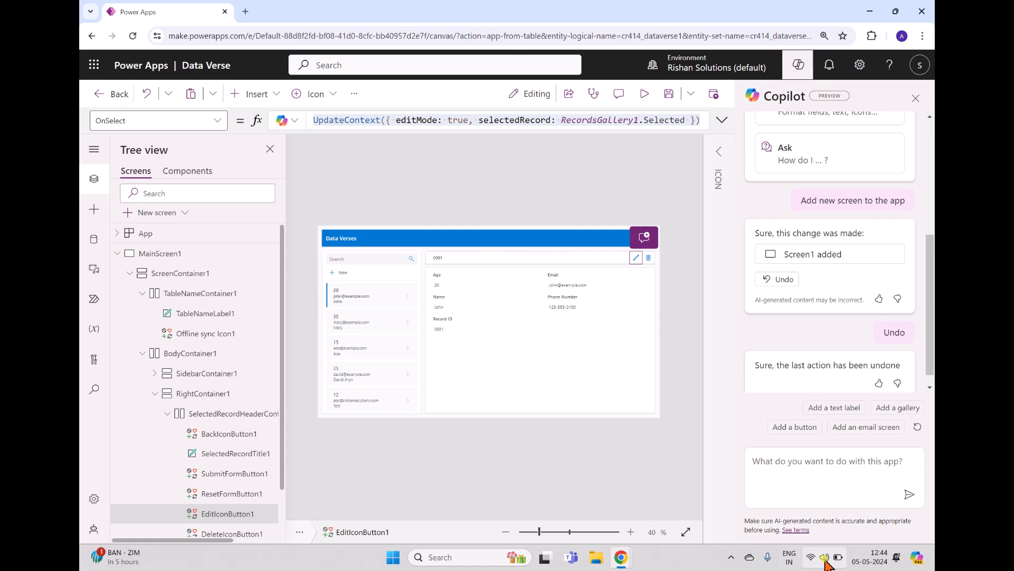
pyautogui.click(549, 208)
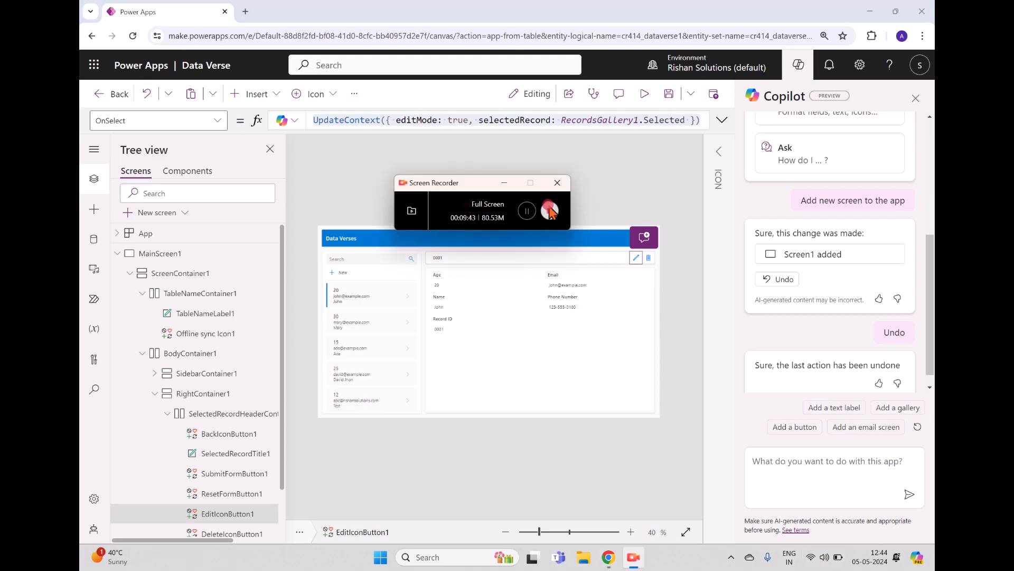